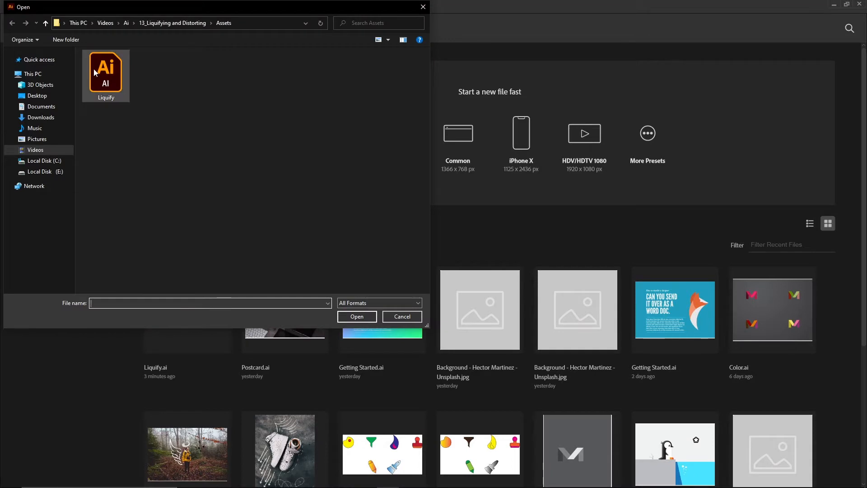
Open the Liquify artwork file from the Assets folder
click(94, 73)
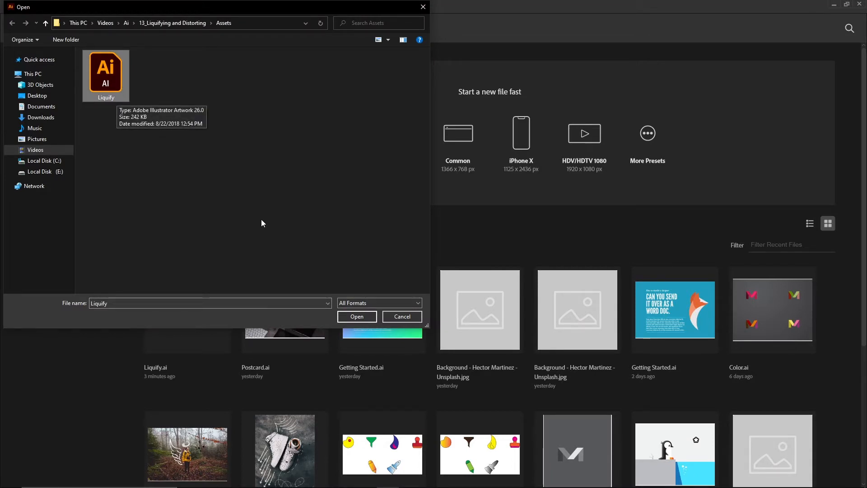
click(356, 317)
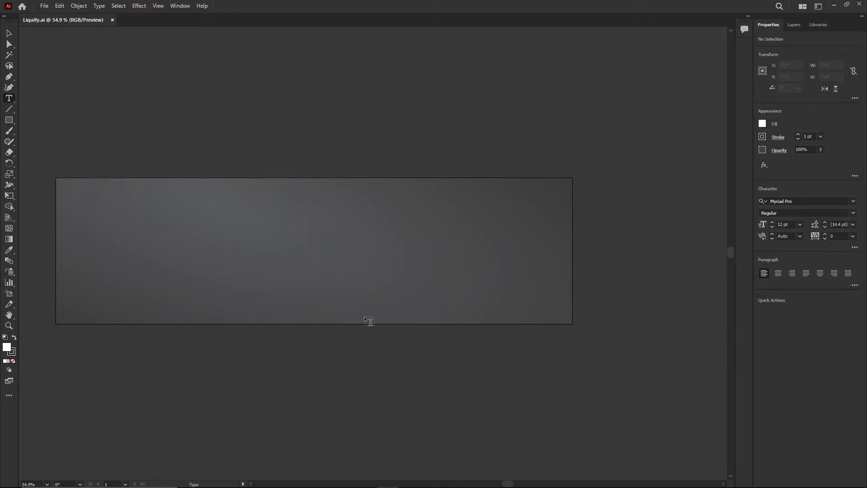
key(v)
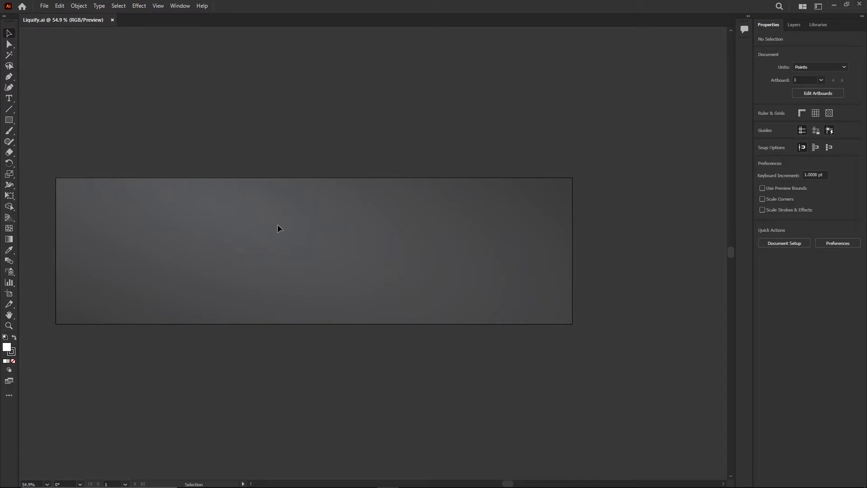
Add the point text "GebZilla" near the upper-left corner of the artboard
key(space)
drag(273, 224, 335, 236)
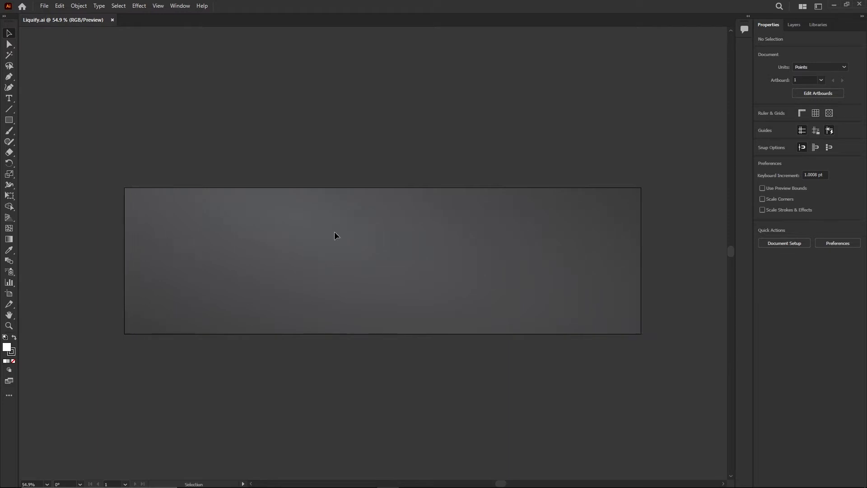
scroll(217, 216, up, 1)
click(9, 99)
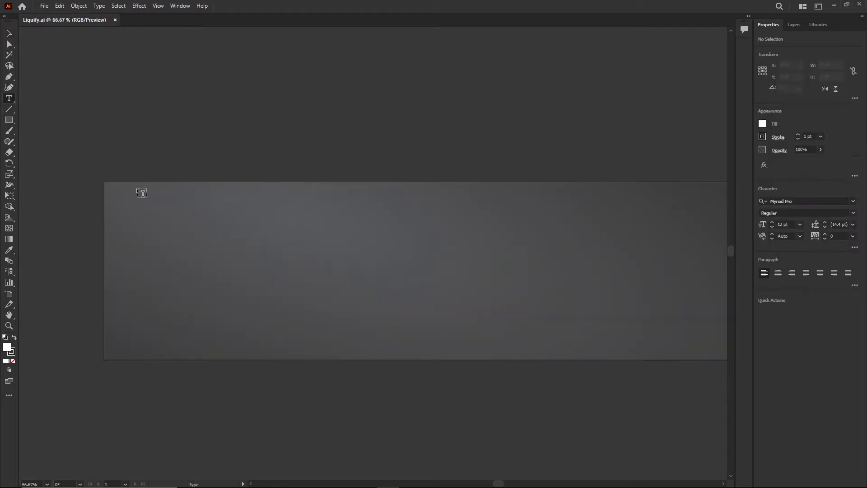
click(166, 214)
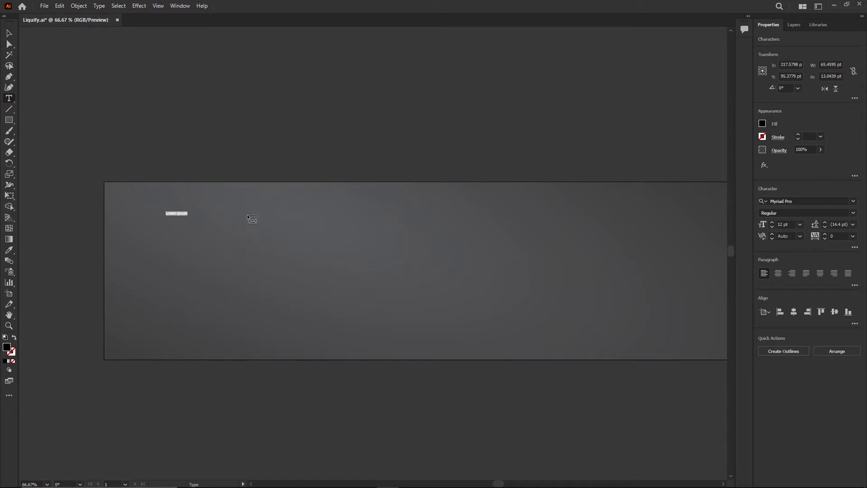
text(Godzilla)
click(8, 33)
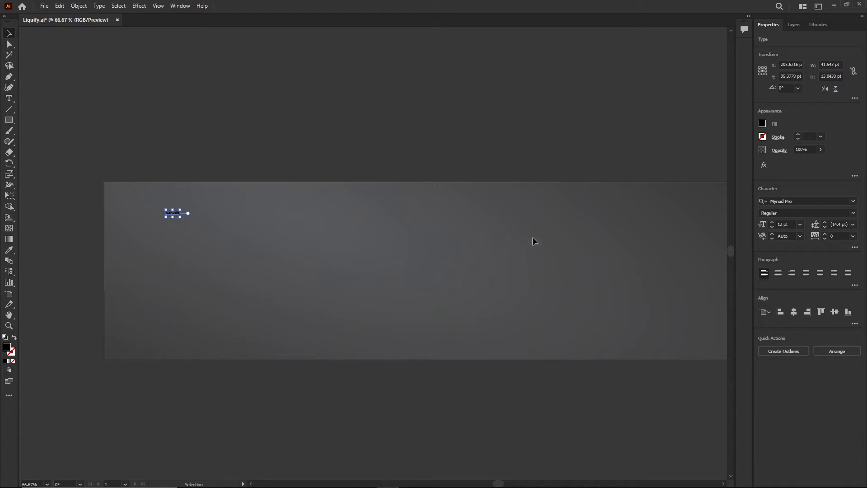
Set the GebZilla text's font to Dancing Minotaur and its size to 60 pt
click(819, 200)
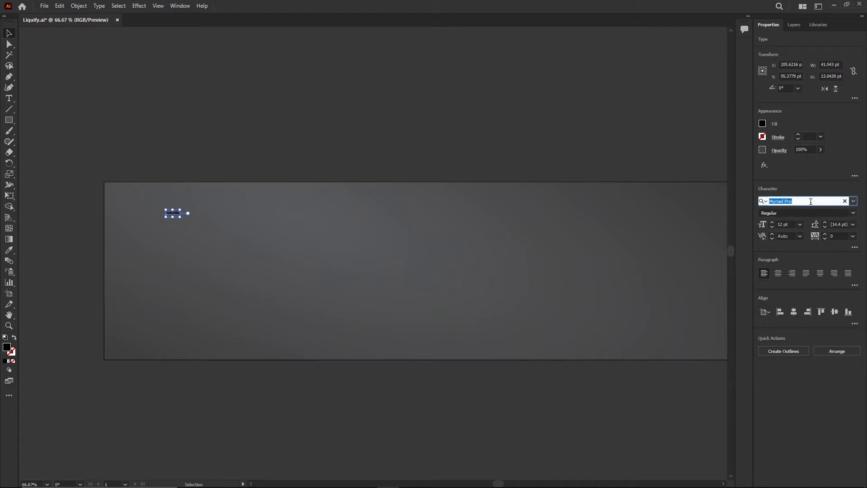
text(da)
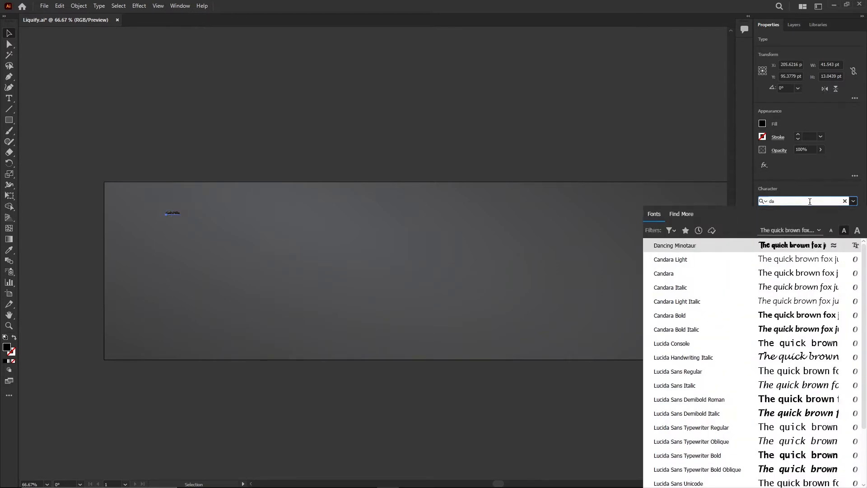
text(n)
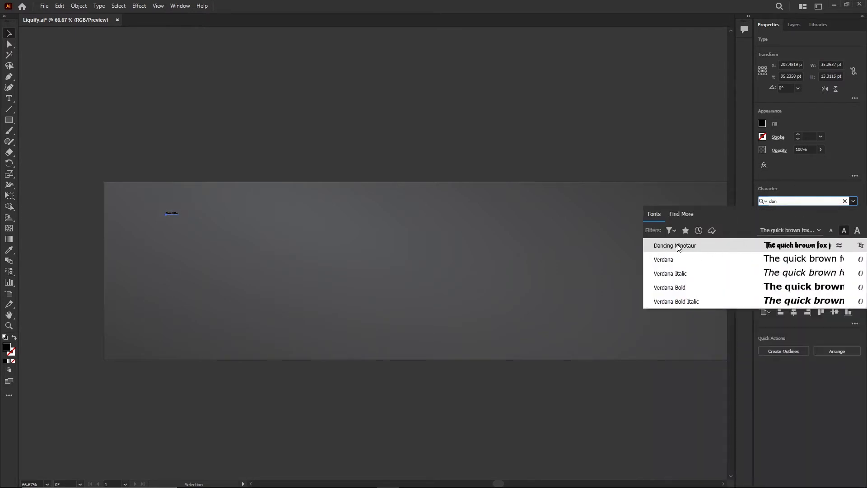
click(689, 246)
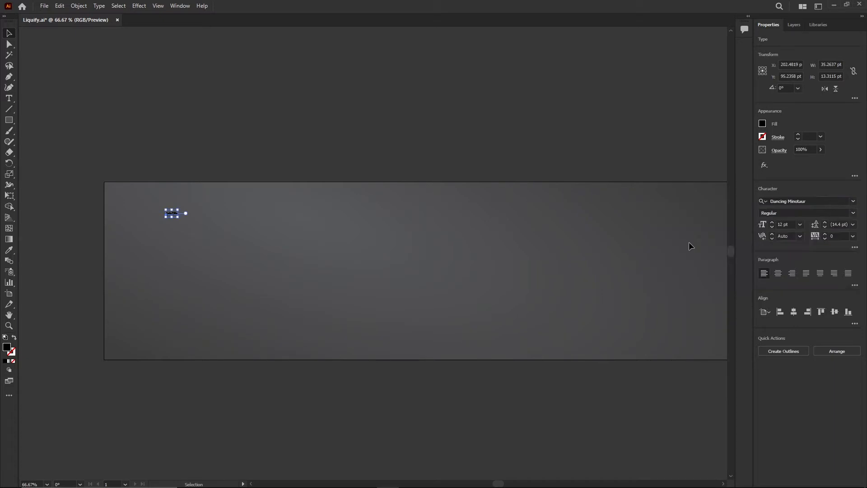
scroll(166, 214, up, 2)
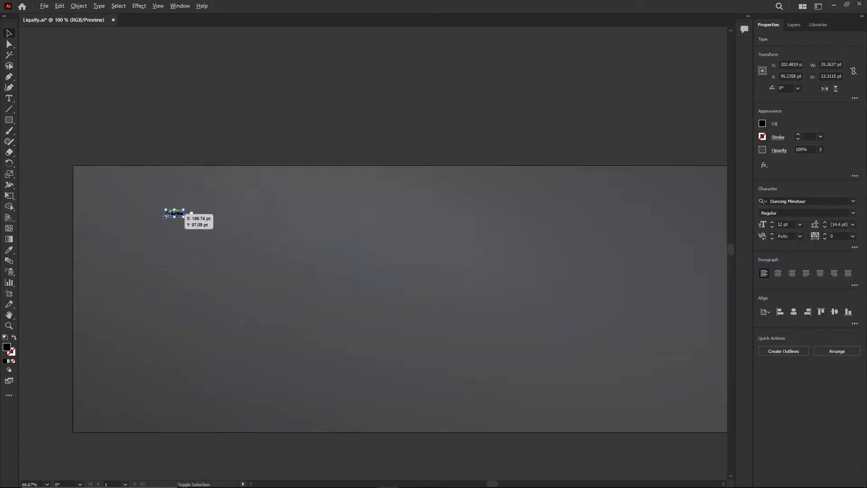
scroll(289, 214, down, 1)
click(800, 225)
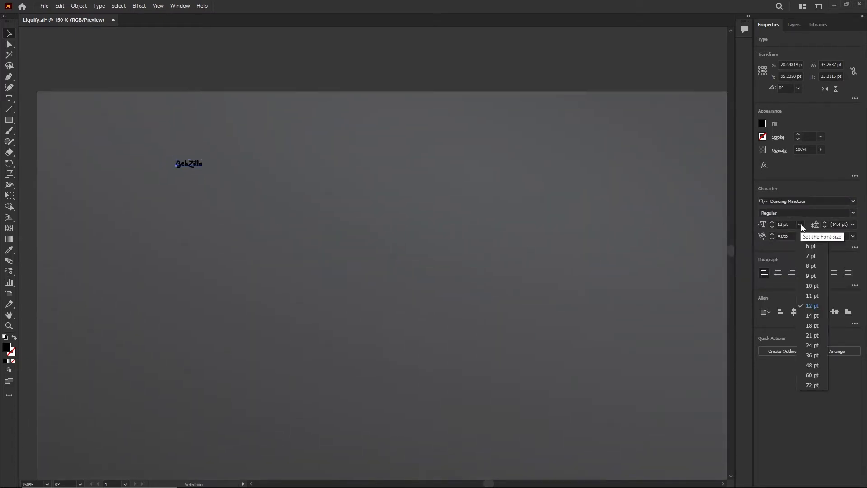
click(813, 375)
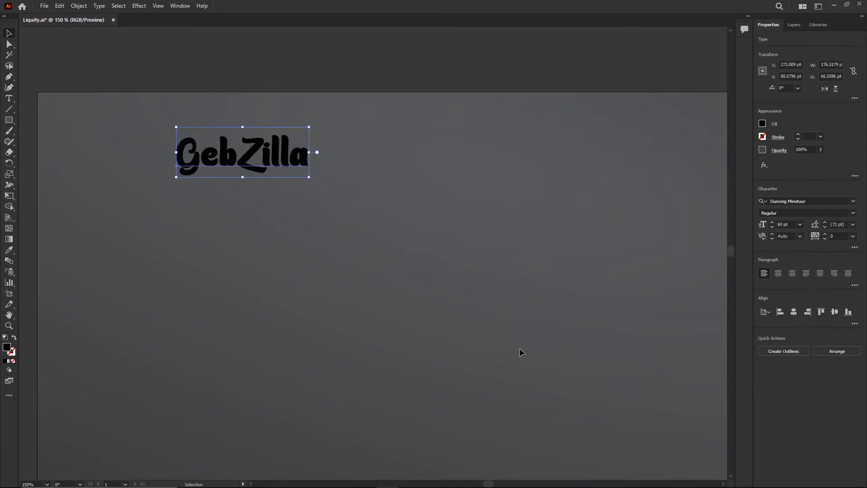
Fill the GebZilla text with the White swatch and deselect it
click(762, 124)
click(677, 157)
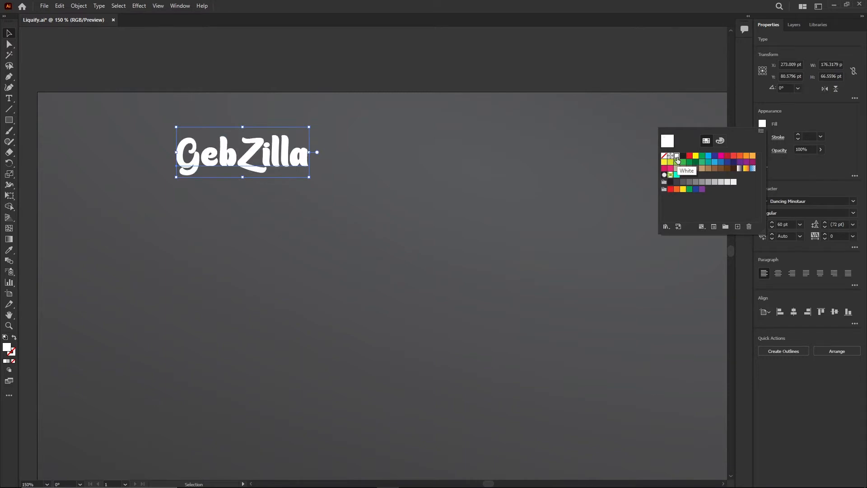
click(123, 133)
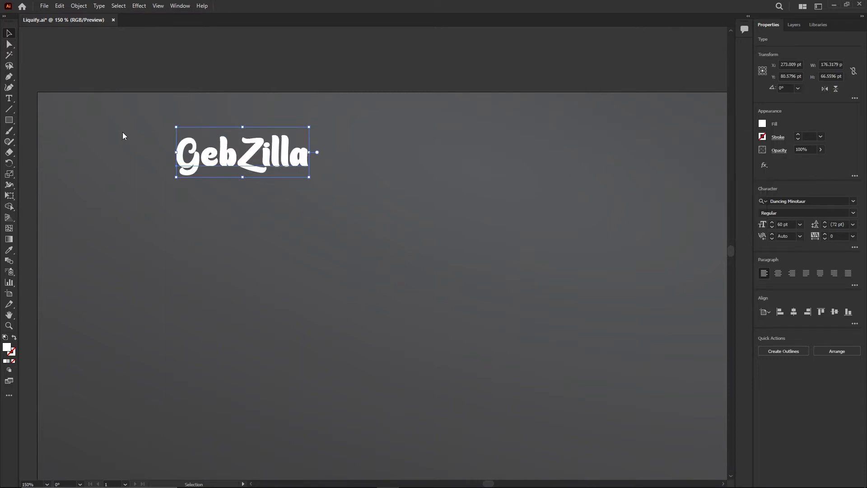
click(126, 150)
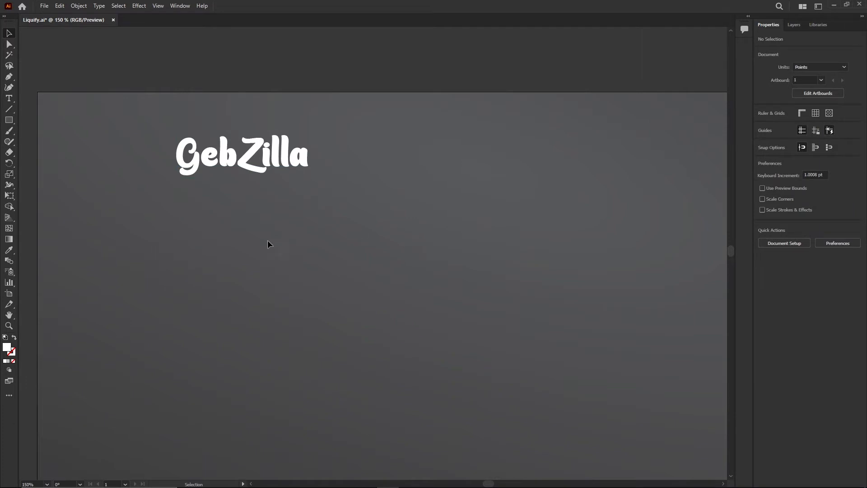
Move the GebZilla text closer to the artboard's left edge, to about X 209 pt, Y 93 pt
scroll(238, 226, down, 1)
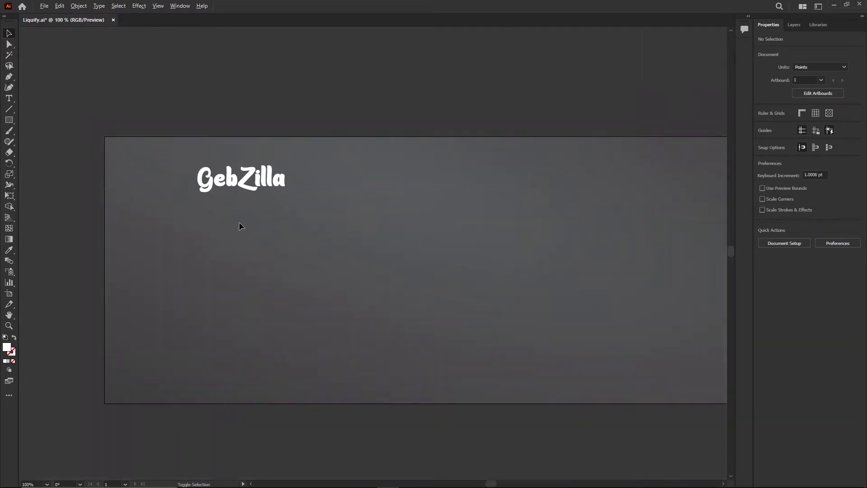
scroll(265, 226, down, 1)
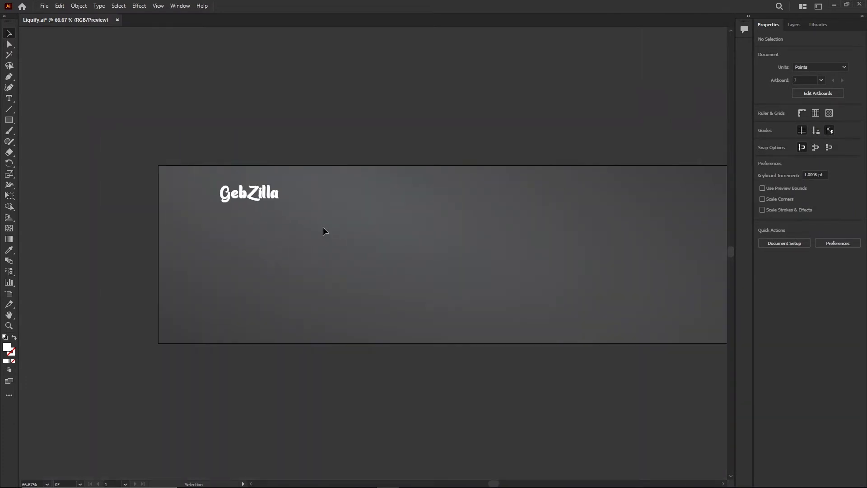
drag(375, 236, 297, 235)
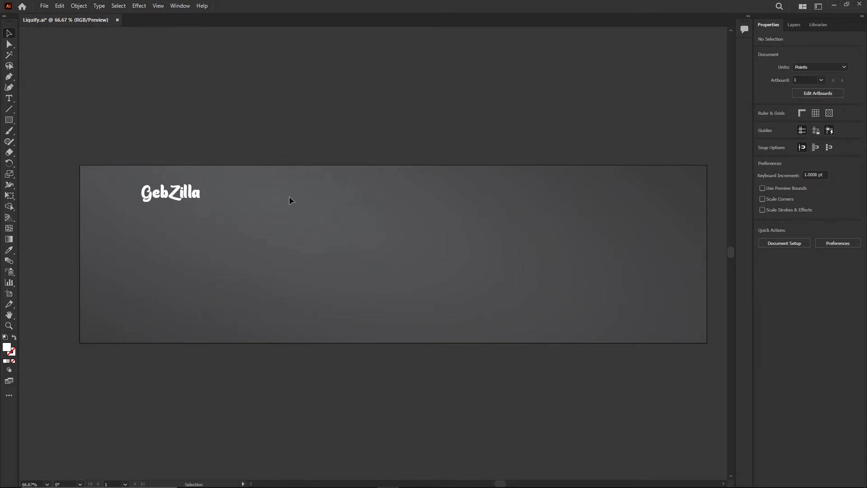
click(169, 194)
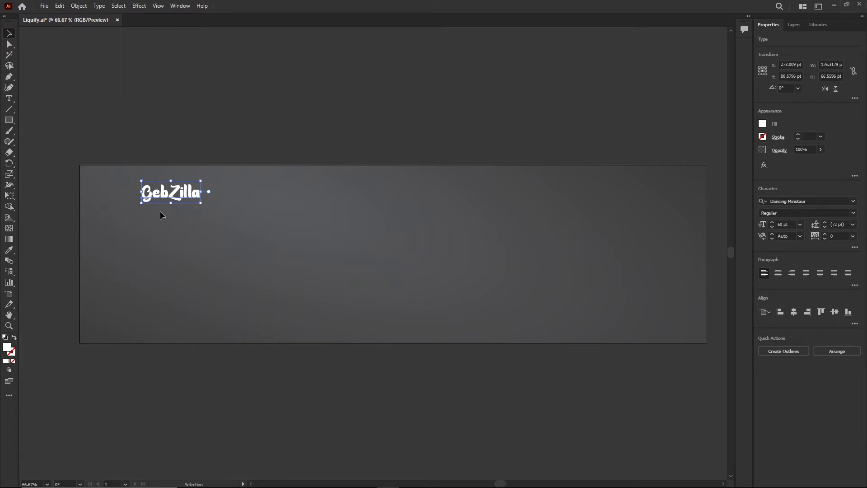
scroll(198, 206, up, 1)
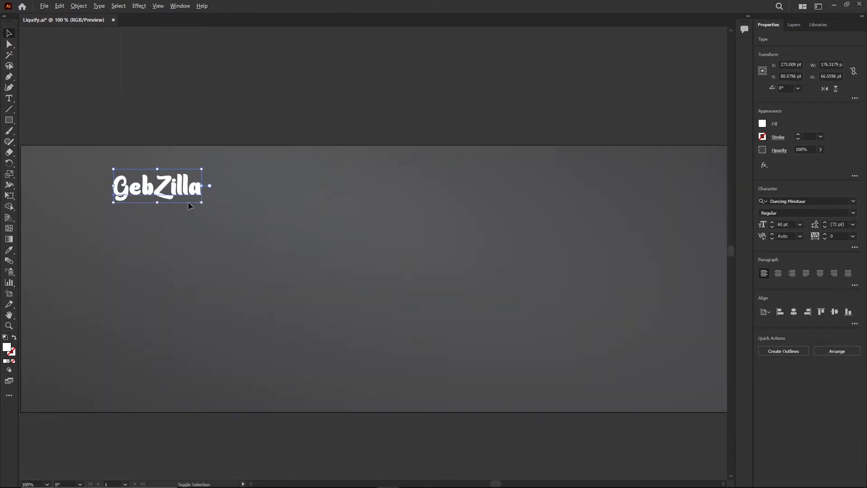
drag(153, 234, 192, 238)
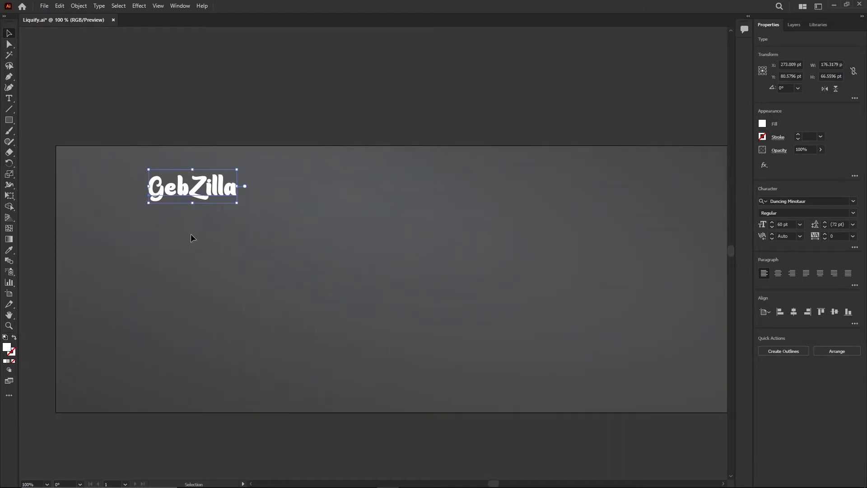
drag(186, 193, 160, 198)
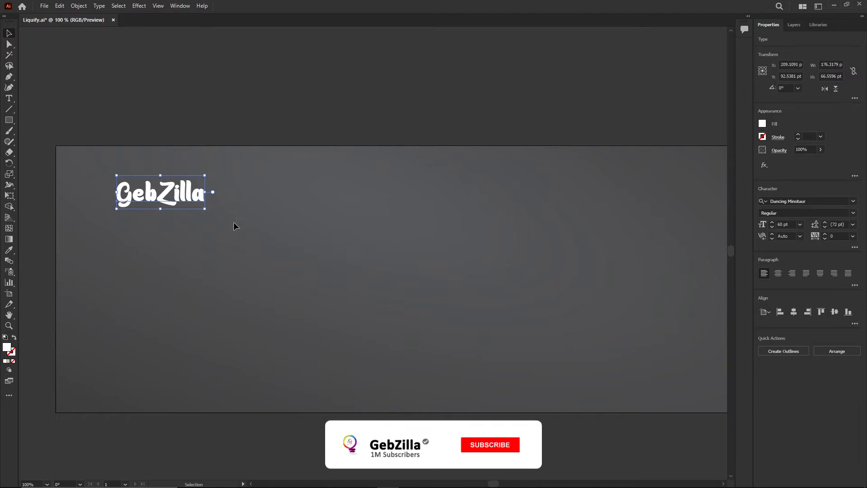
Duplicate the GebZilla text and place the copy outside the artboard, above its upper-left corner
key(a)
key(ctrl+c)
key(ctrl+v)
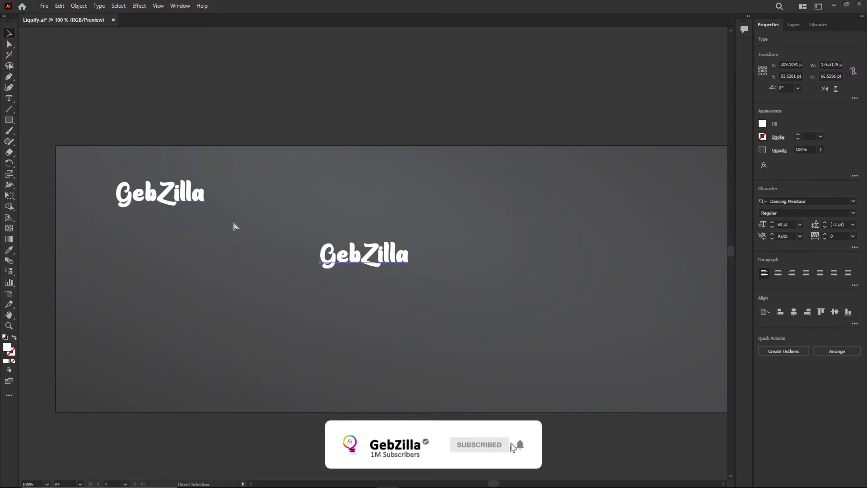
drag(368, 256, 94, 88)
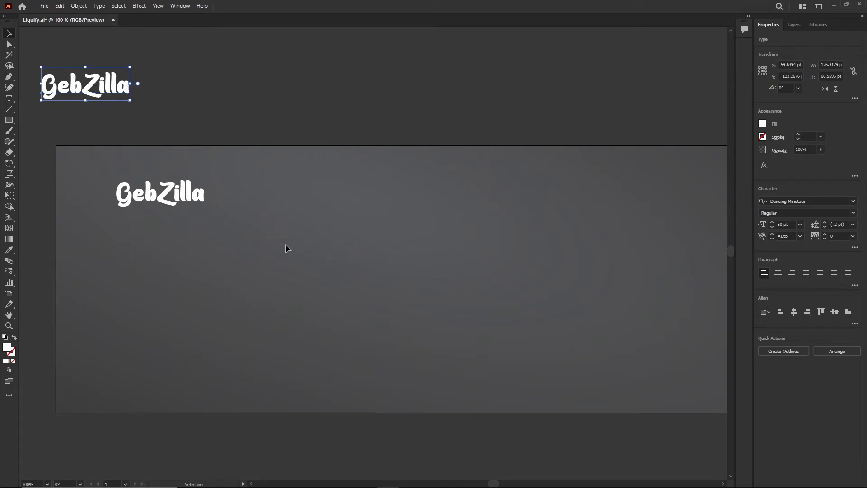
Convert the GebZilla text on the artboard to outlines
click(170, 198)
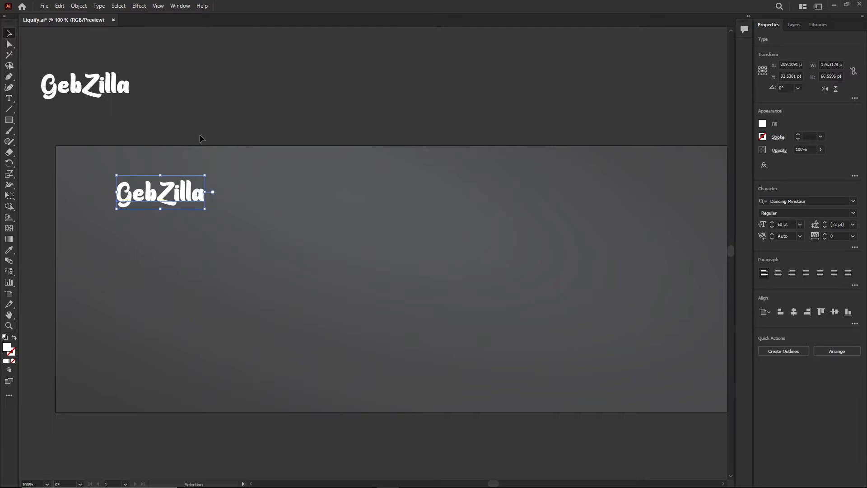
click(98, 6)
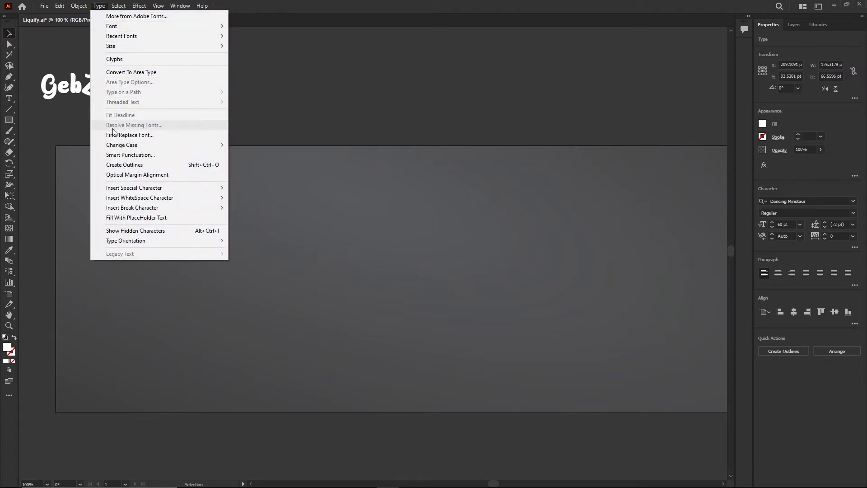
click(216, 165)
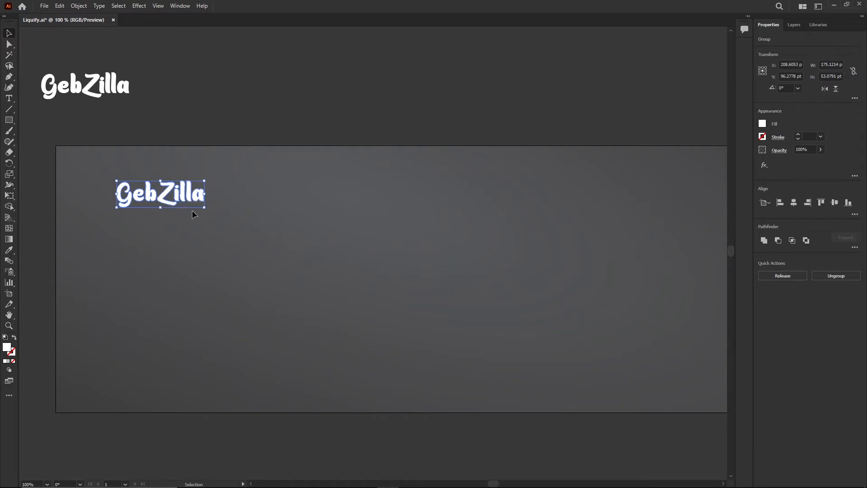
scroll(157, 195, up, 1)
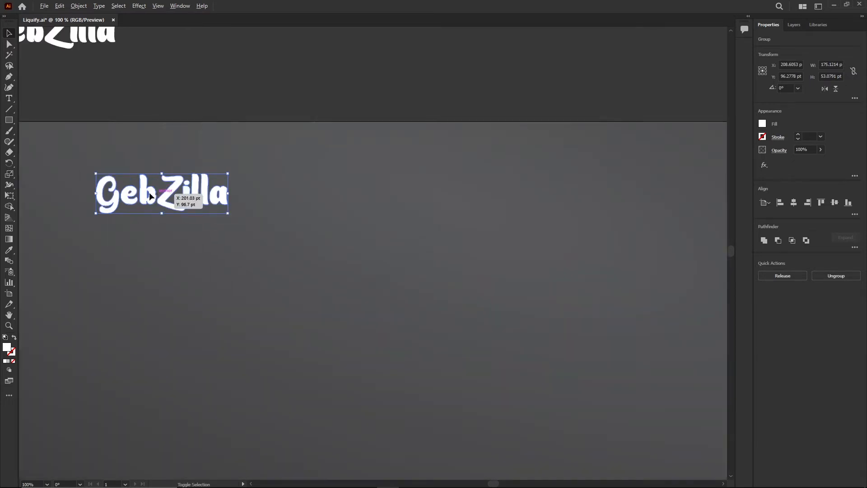
scroll(76, 174, up, 1)
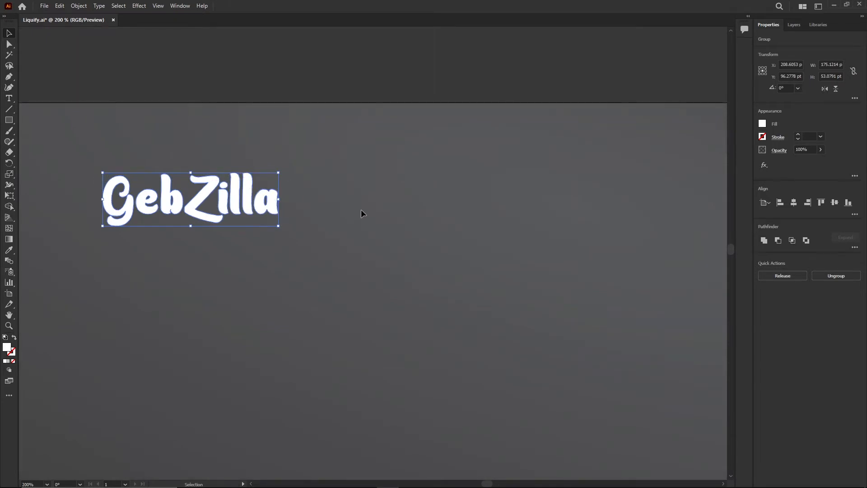
double_click(248, 203)
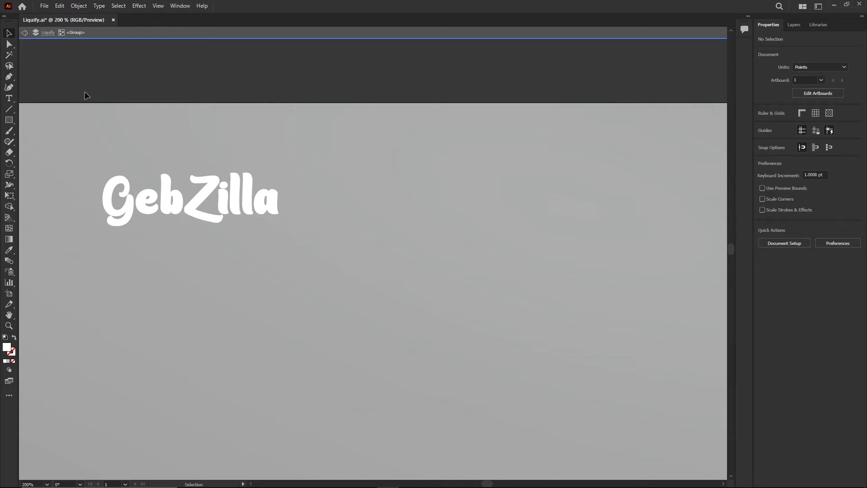
click(24, 33)
click(24, 33)
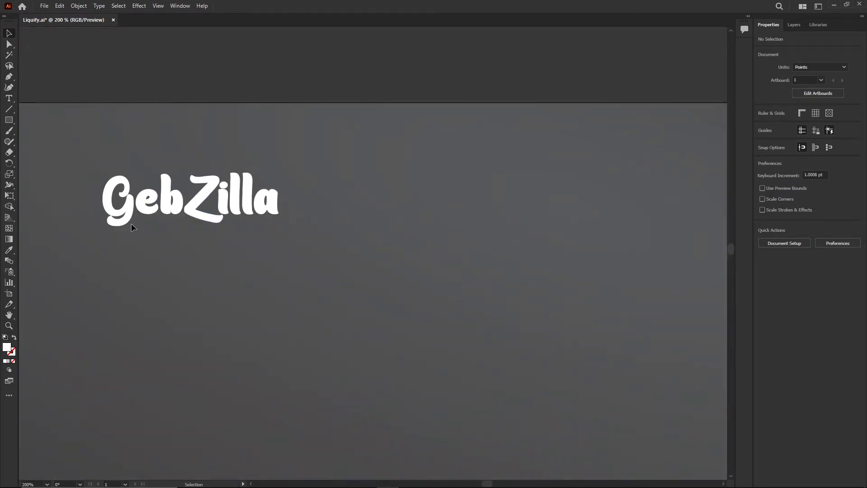
Open the outlined GebZilla group on the artboard in isolation mode to examine its separate letters, and exit isolation mode
key(space)
drag(81, 244, 131, 191)
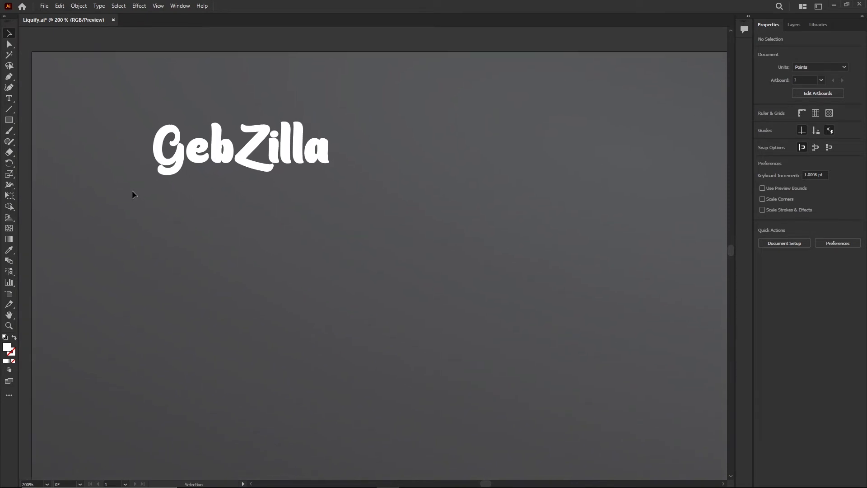
double_click(238, 161)
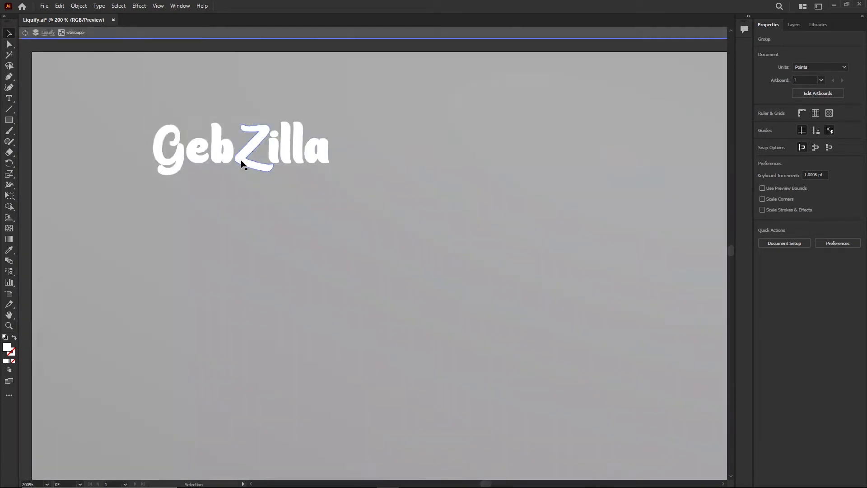
click(24, 33)
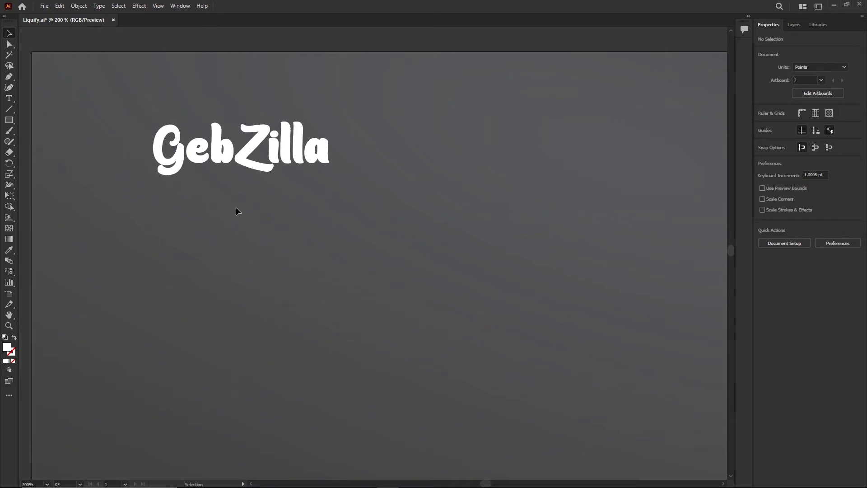
Copy and paste the outlined GebZilla group and place the copy beside the original at about X 566 pt, Y 94 pt
key(ctrl+minus)
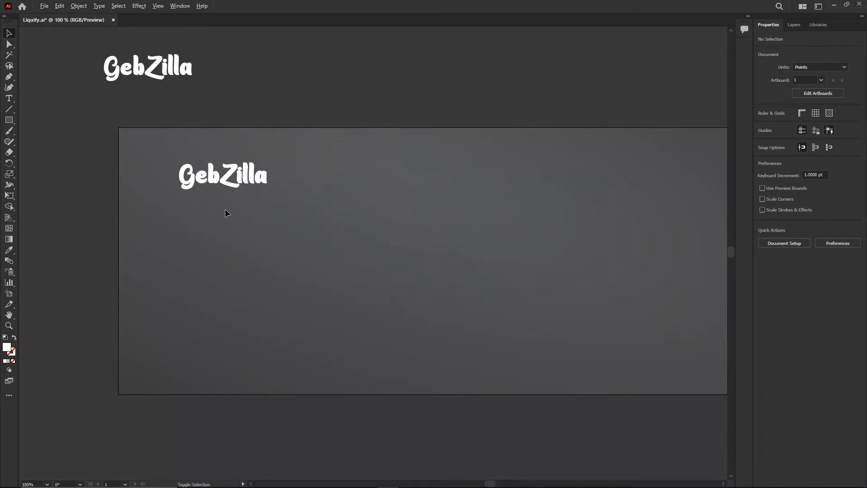
scroll(226, 210, down, 1)
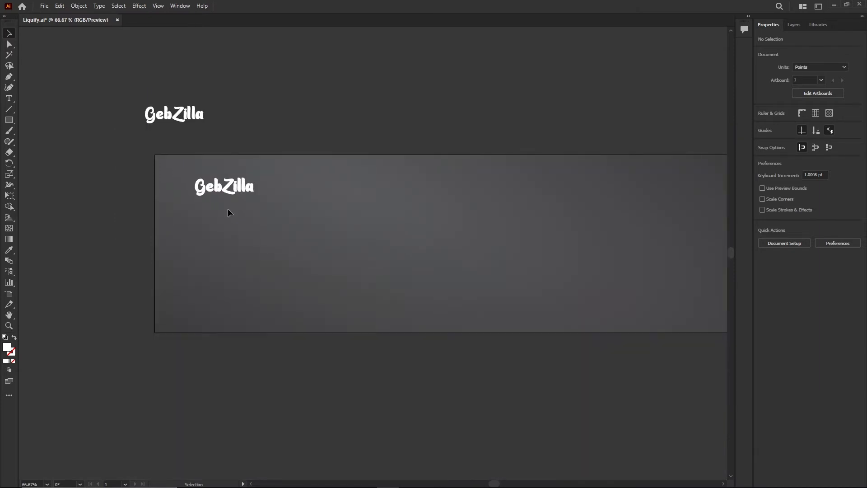
drag(185, 172, 272, 199)
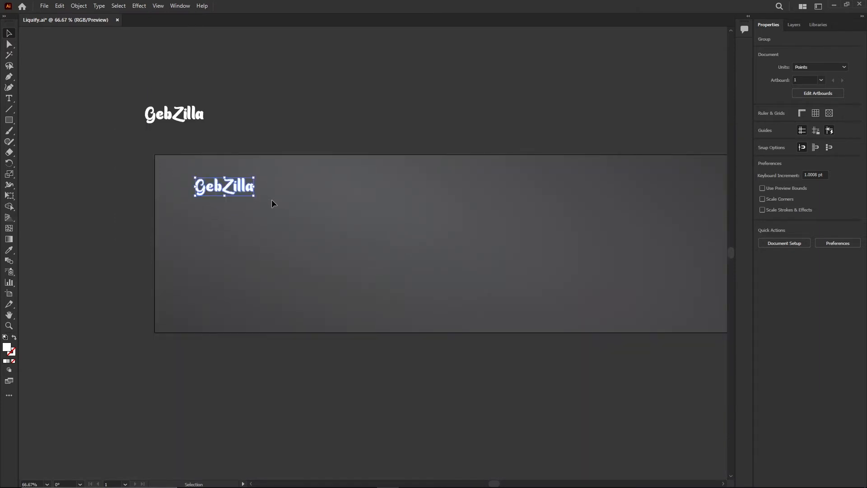
key(a)
key(ctrl+c)
key(ctrl+v)
key(v)
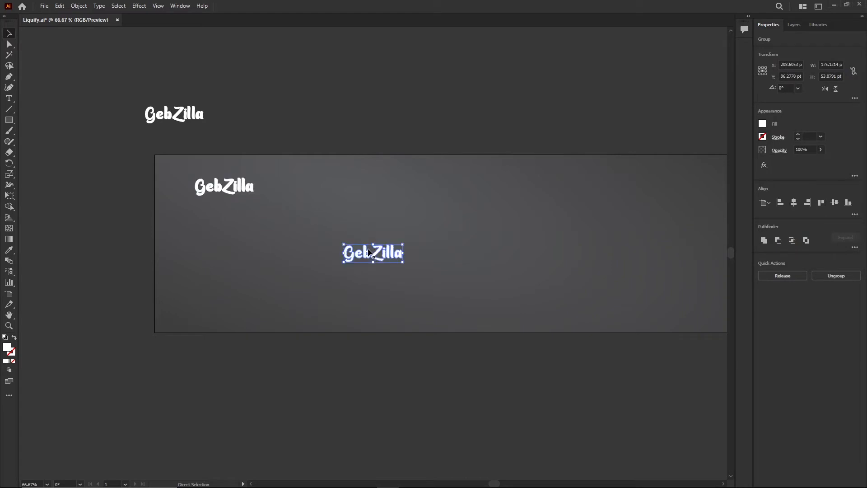
mouse_move(333, 200)
mouse_down()
mouse_move(327, 185)
mouse_move(338, 187)
mouse_up()
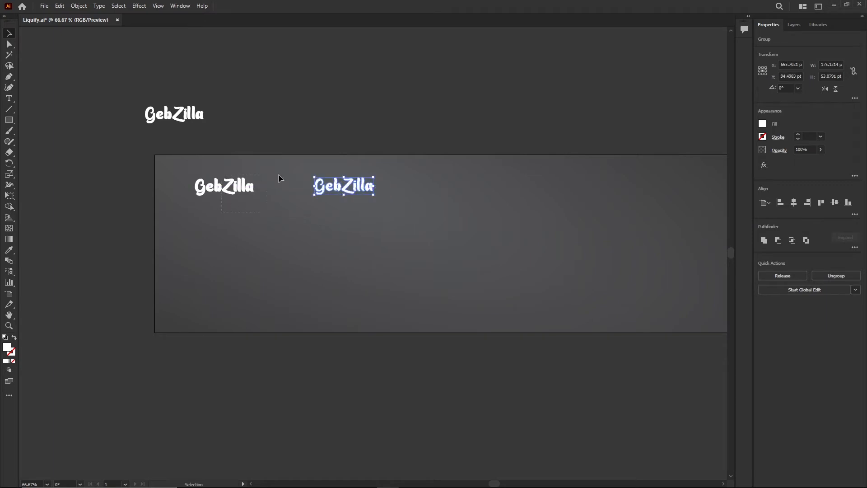
Duplicate both outlined GebZilla groups along the same row, placing the new pair at about X 1165 pt, Y 95 pt
drag(221, 212, 365, 174)
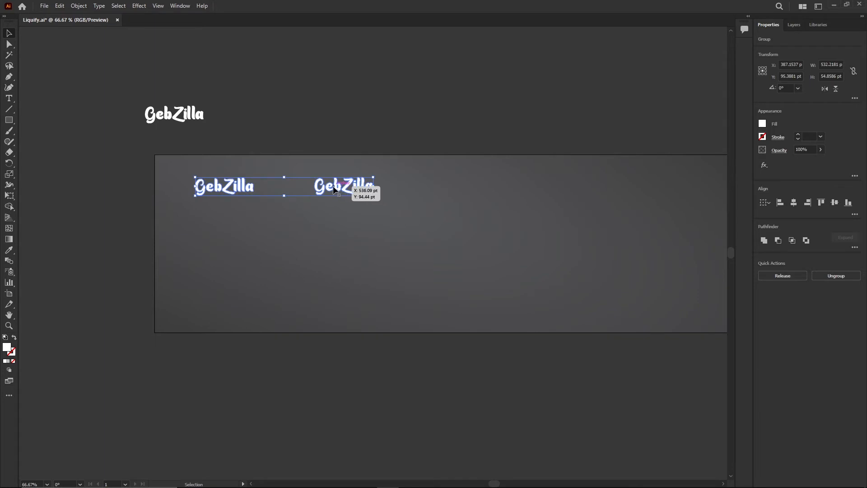
drag(344, 190, 603, 191)
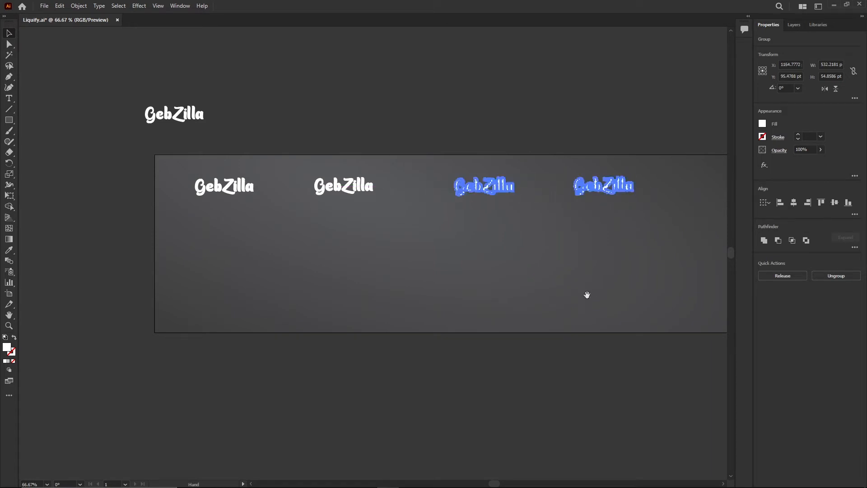
Move all four outlined GebZilla groups to about X 938 pt, Y 109 pt and distribute them horizontally by their centers
scroll(601, 279, right, 5)
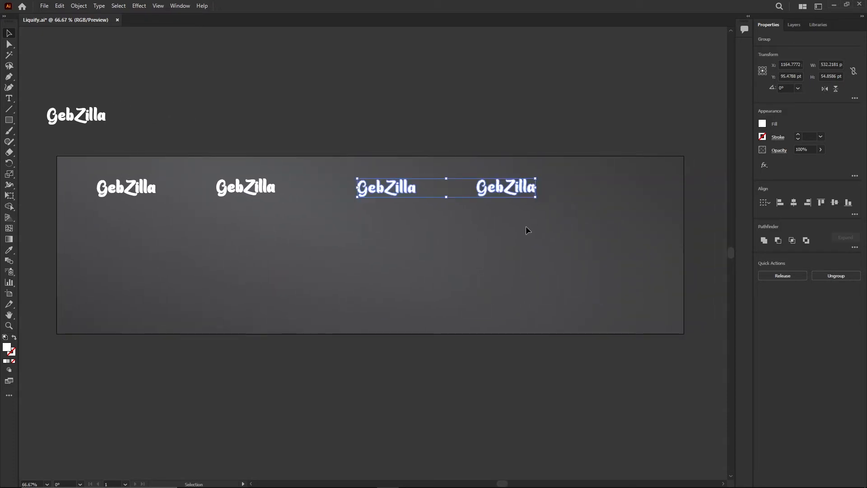
drag(130, 170, 185, 195)
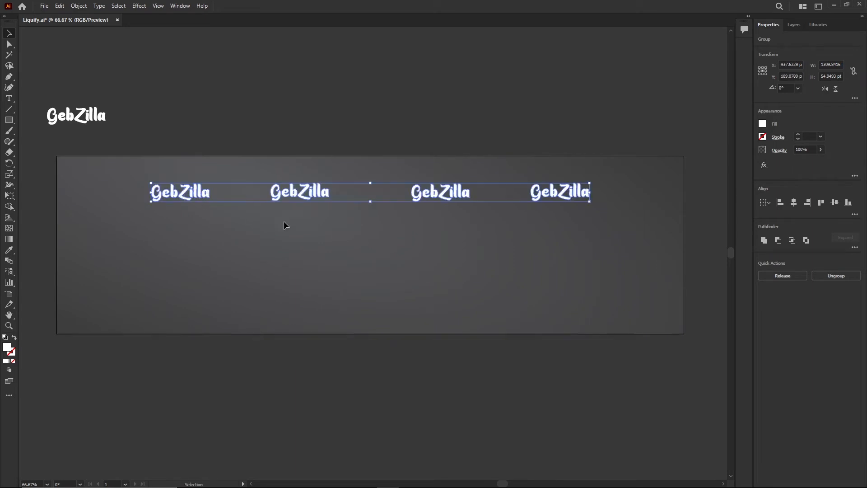
click(854, 214)
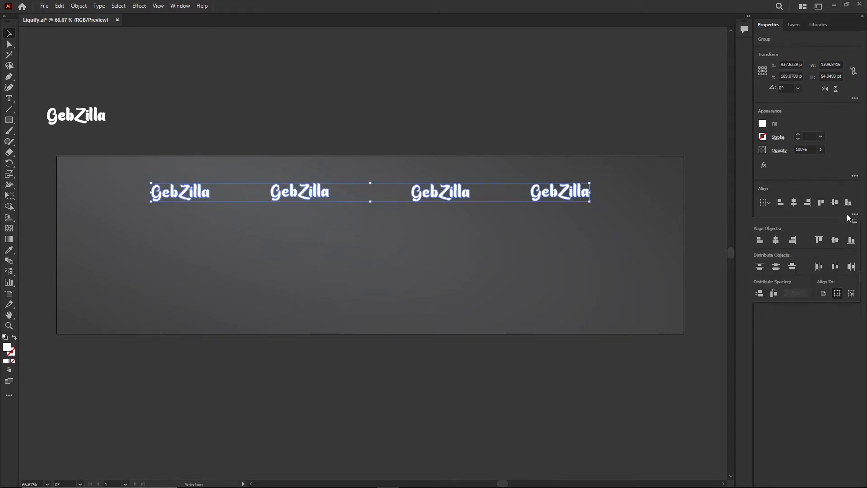
click(835, 267)
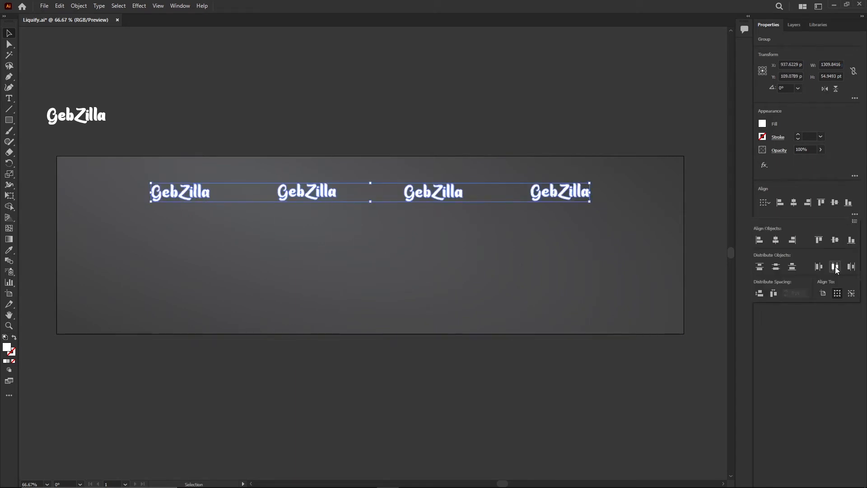
Duplicate the row of four GebZilla groups as a second row near the artboard's lower edge and deselect it
drag(286, 194, 292, 290)
click(139, 212)
Select the first GebZilla group in the upper row and activate the Warp tool for it
click(195, 195)
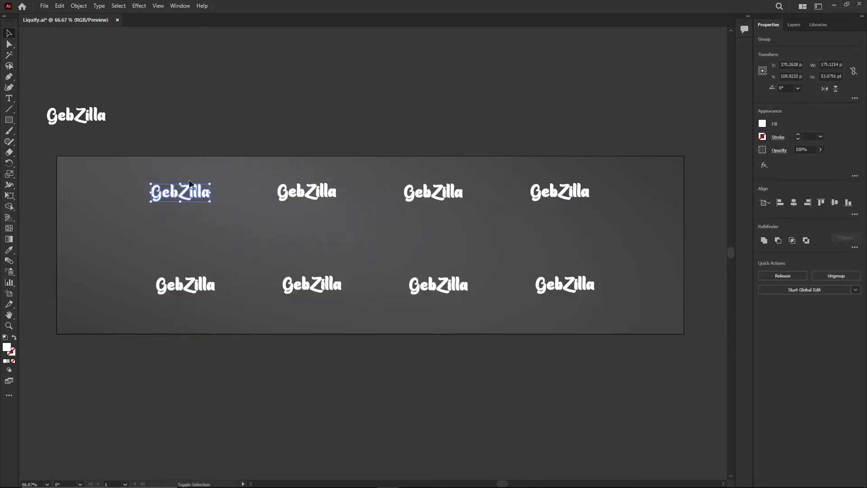
scroll(156, 187, up, 4)
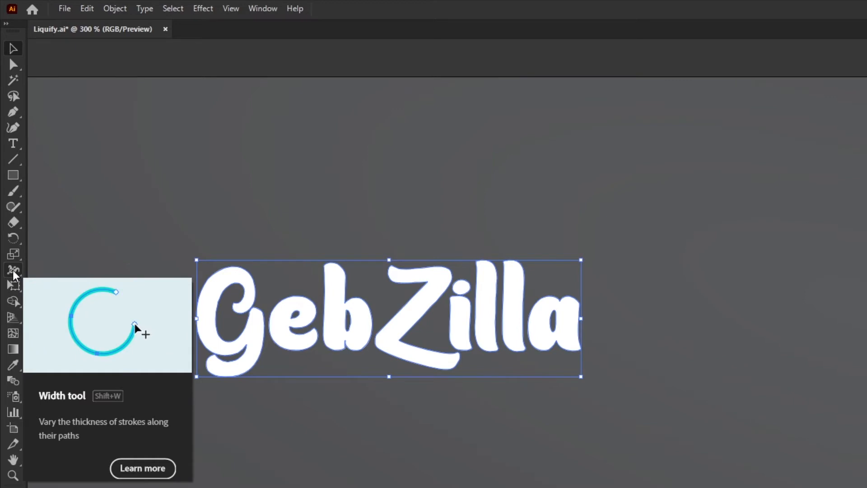
click(14, 271)
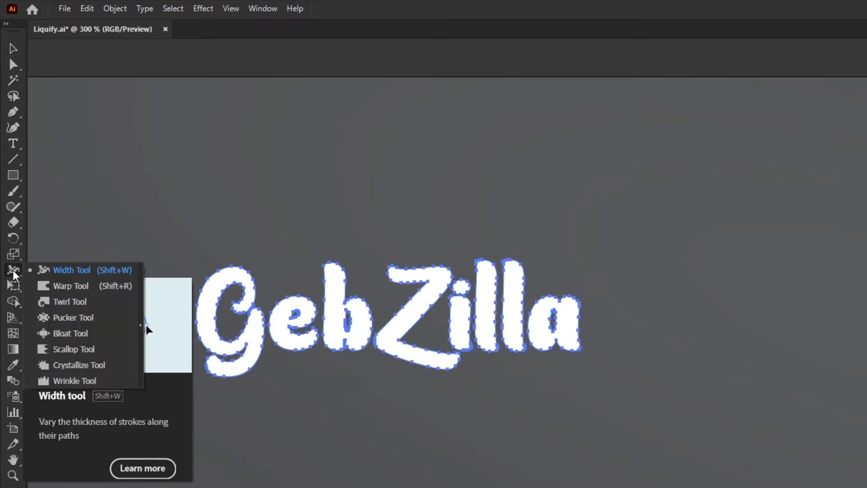
click(100, 288)
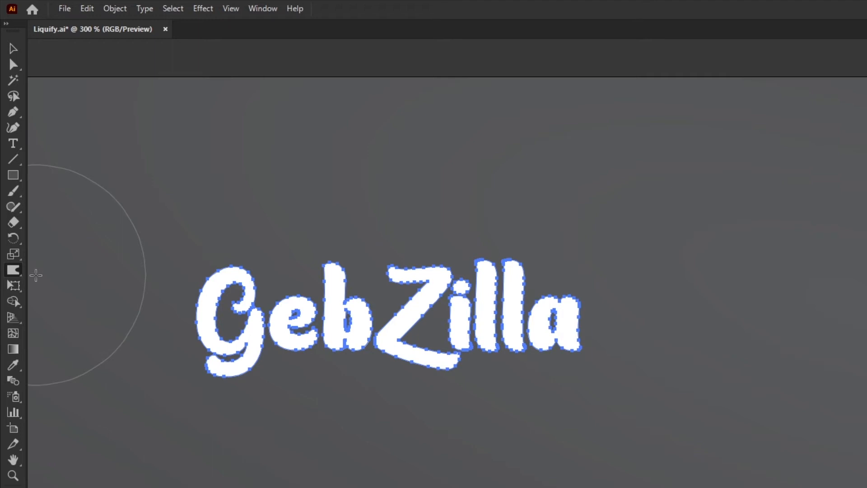
Set the Warp tool's global brush dimensions to 50 pt width and 50 pt height
double_click(13, 270)
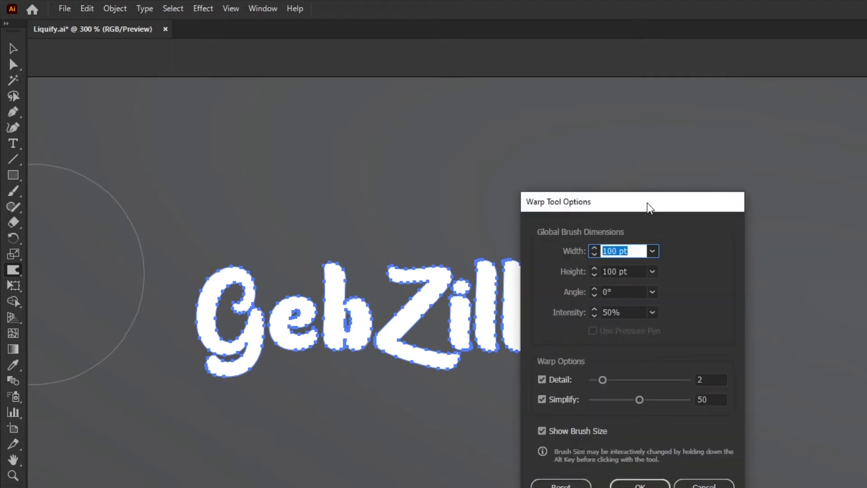
drag(650, 208, 735, 106)
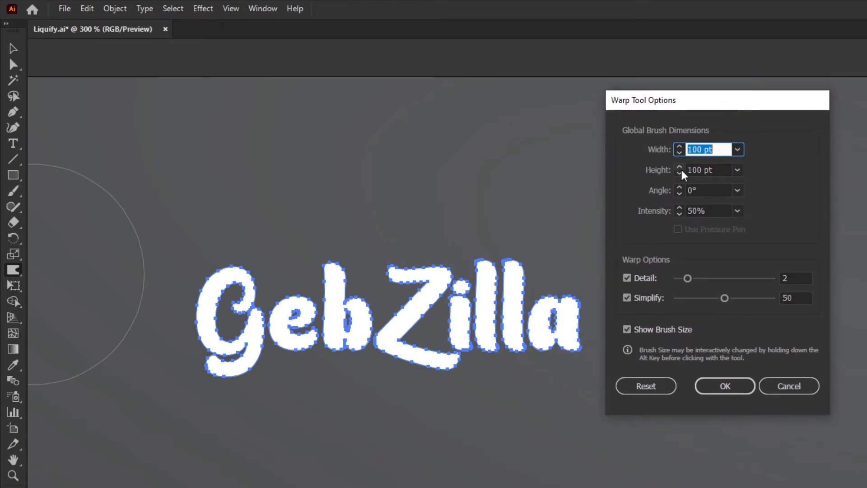
text(50)
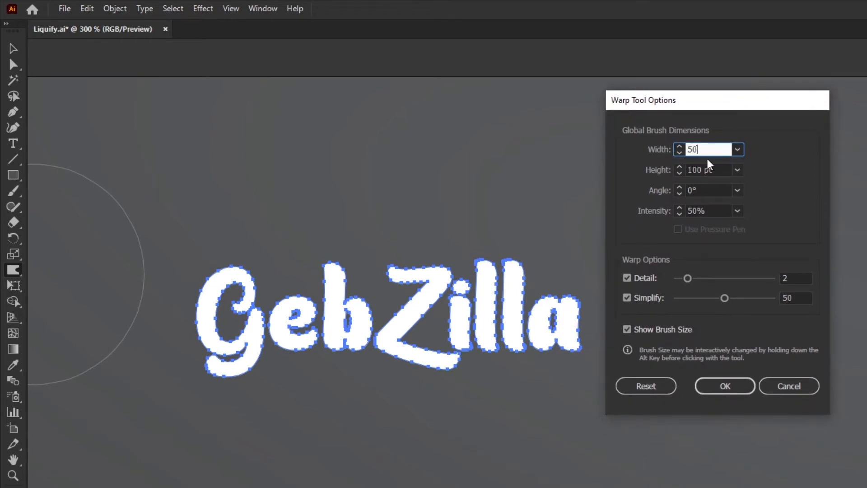
key(Tab)
text(50)
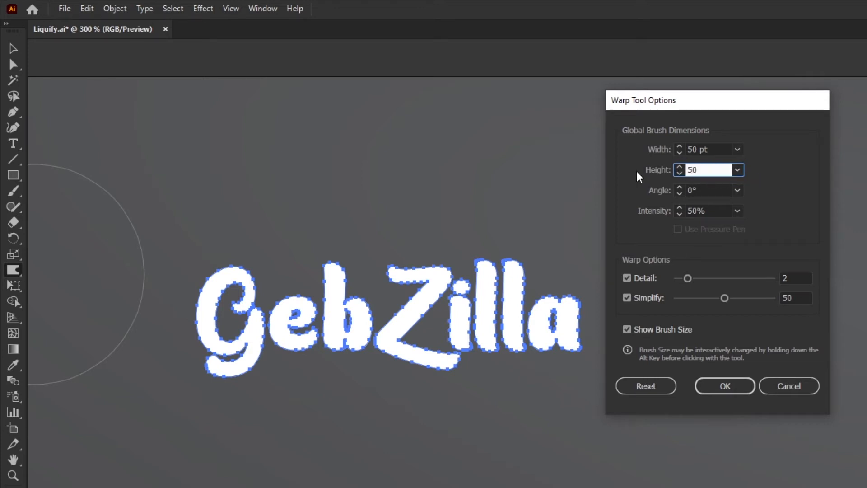
click(711, 189)
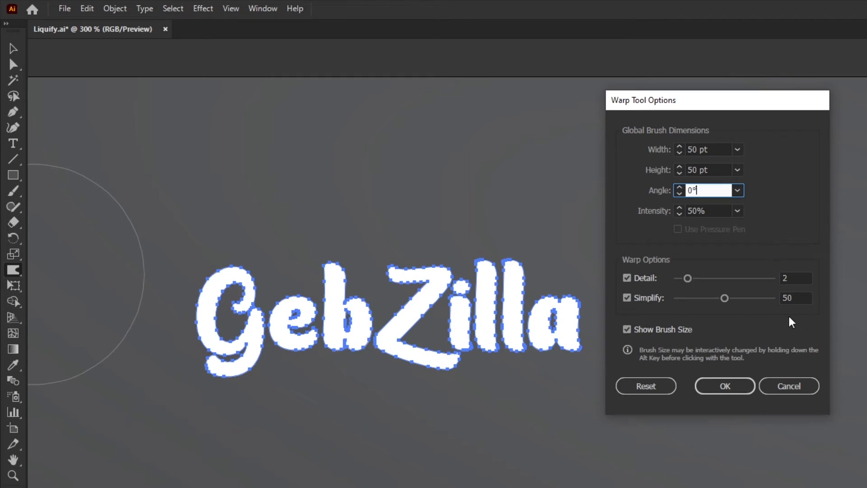
click(724, 386)
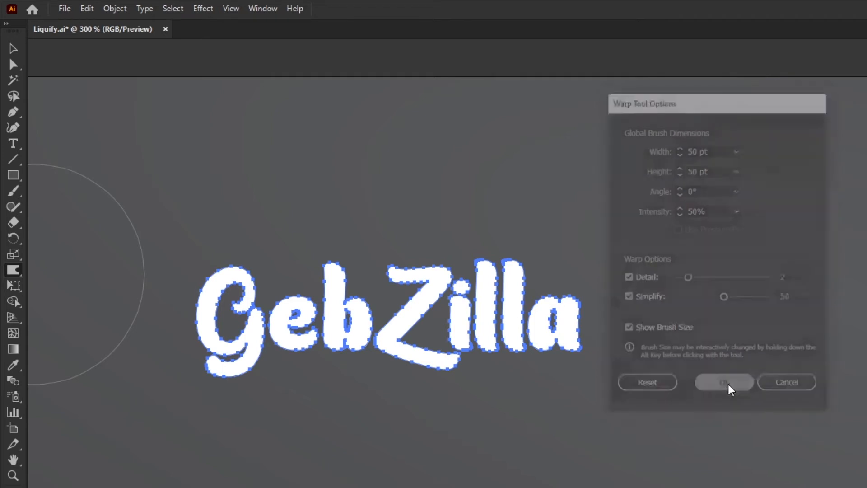